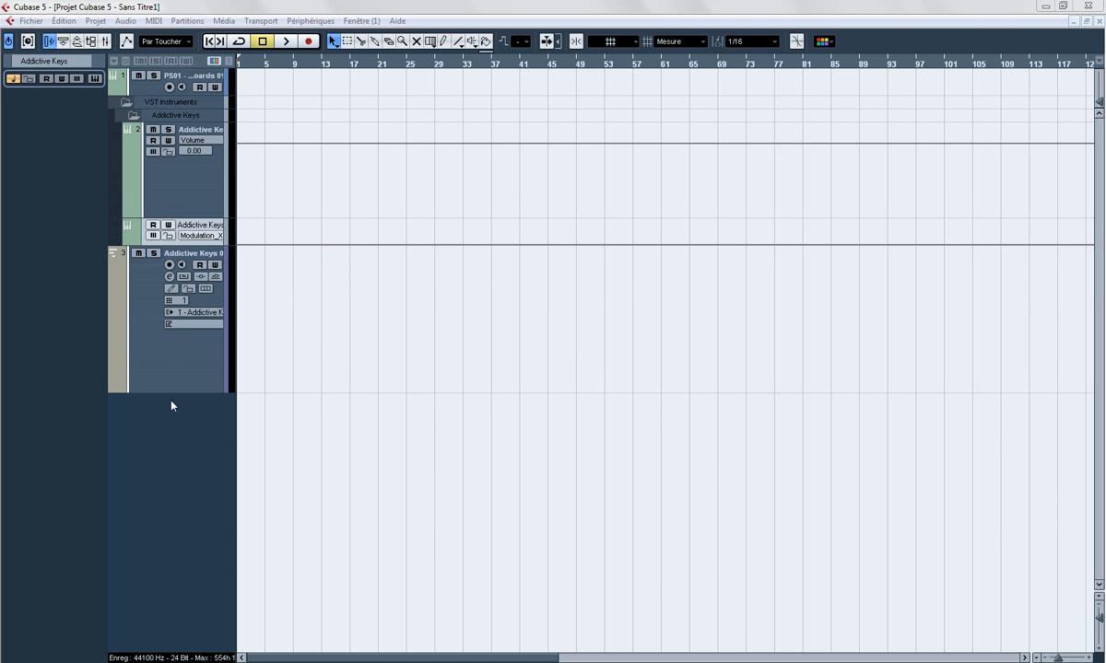
# Show the transport panel and look over the track types that can be added to the project
pyautogui.press('F2')
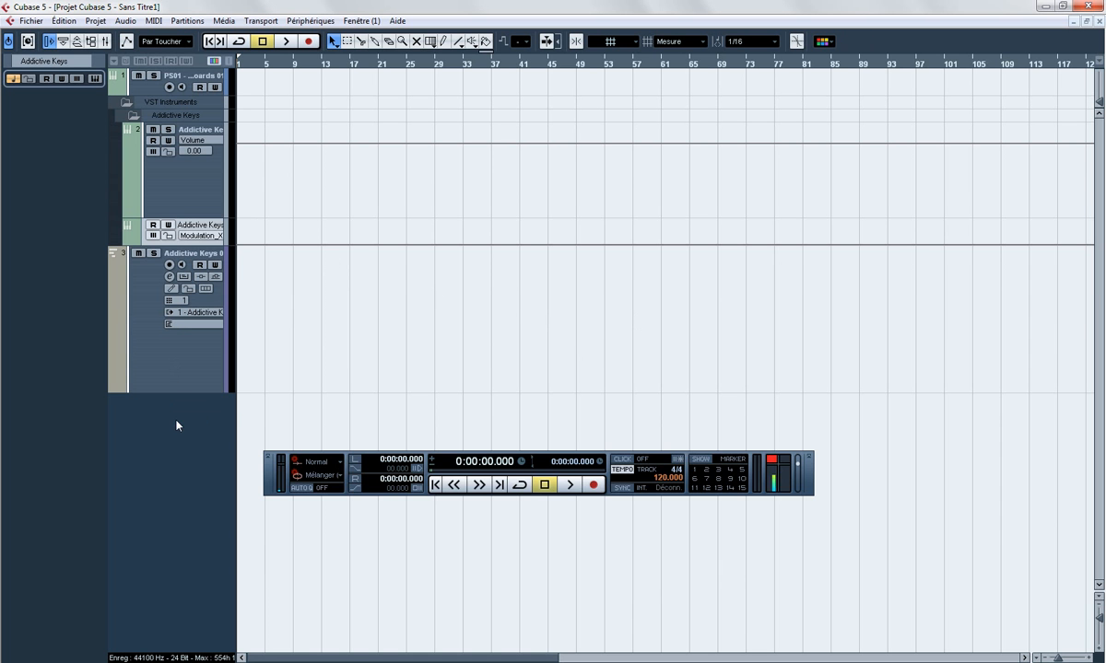
pyautogui.rightClick(177, 424)
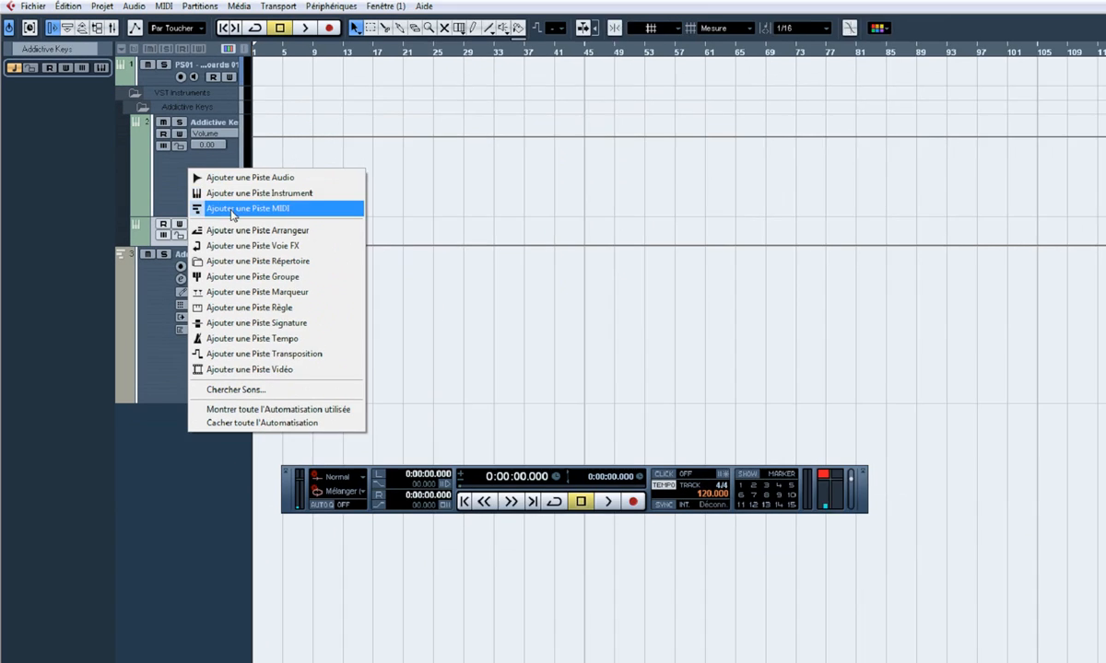
pyautogui.press('Escape')
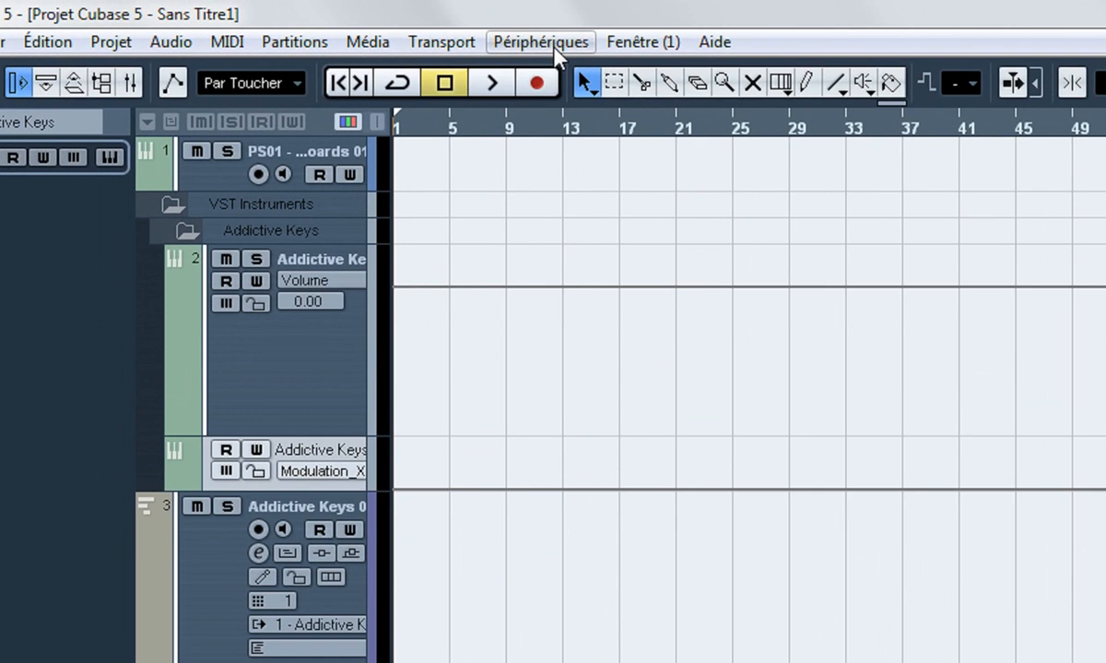
# View the VST Instruments rack, close it and maximize the project window
pyautogui.click(313, 21)
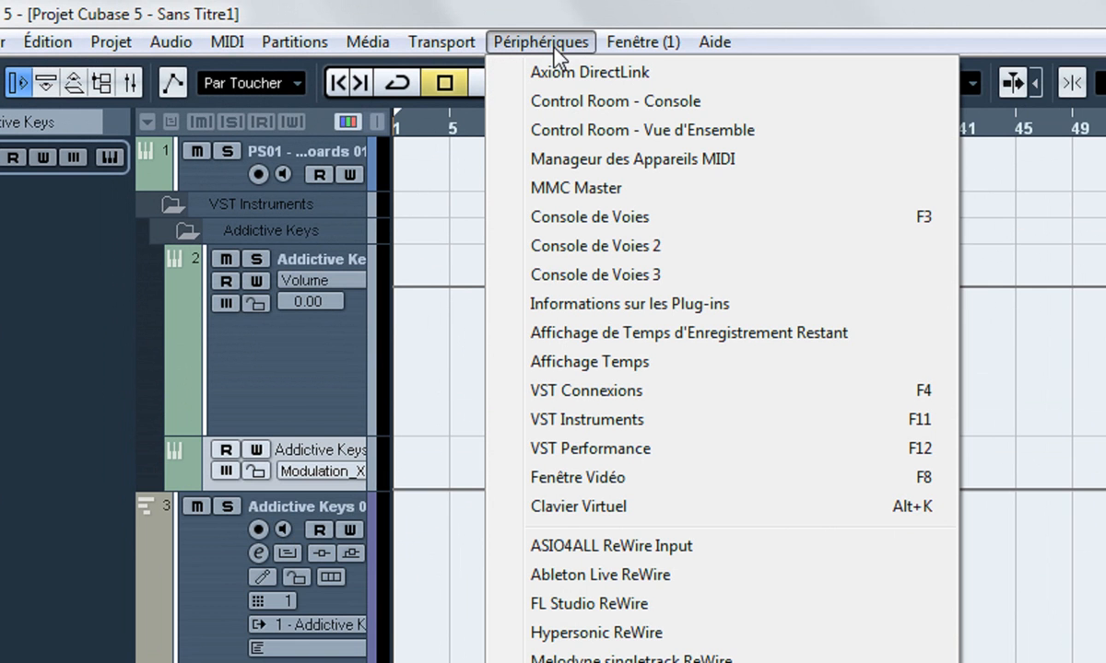
pyautogui.click(596, 426)
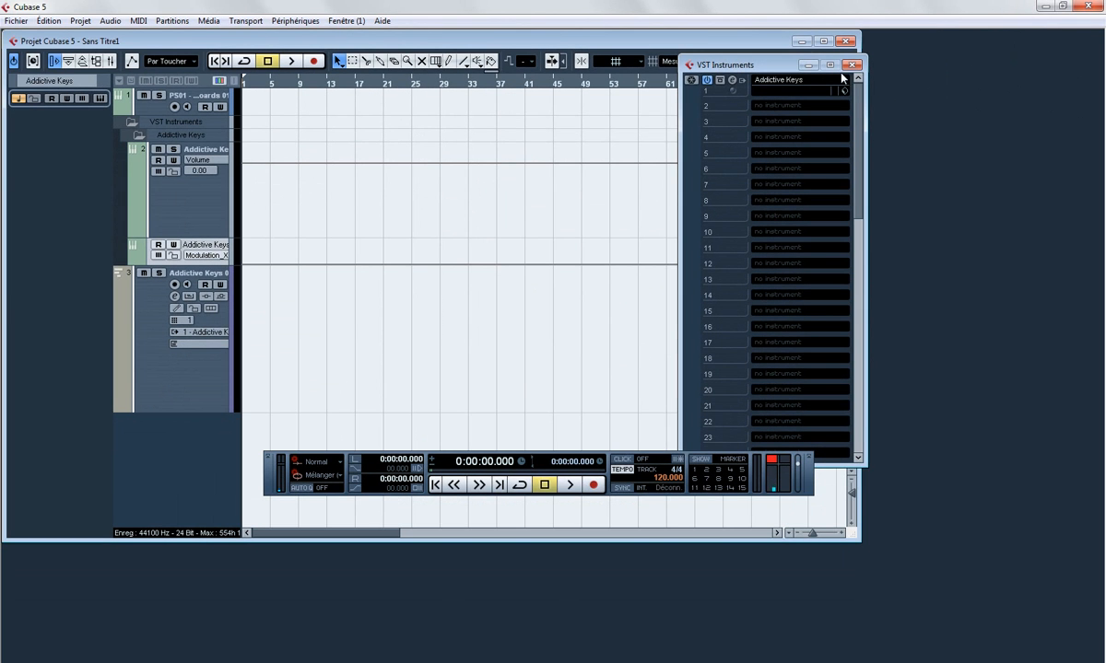
pyautogui.click(852, 65)
pyautogui.click(822, 41)
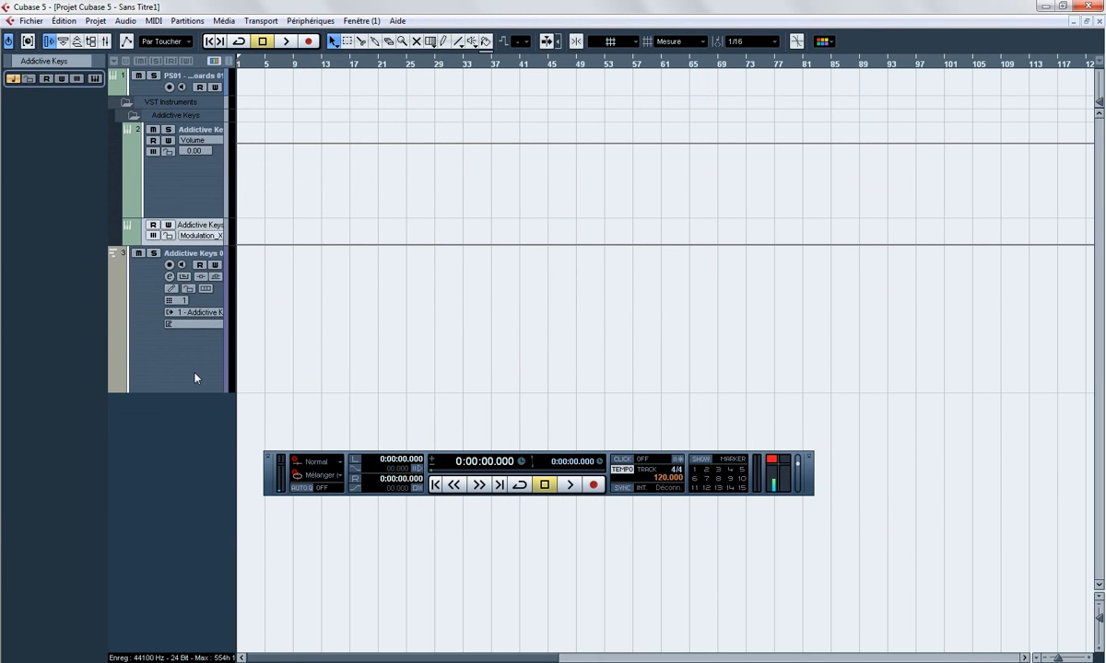
# Collapse the Addictive Keys folder in the track list and look at the instrument track option among the addable track types
pyautogui.click(195, 373)
pyautogui.click(174, 201)
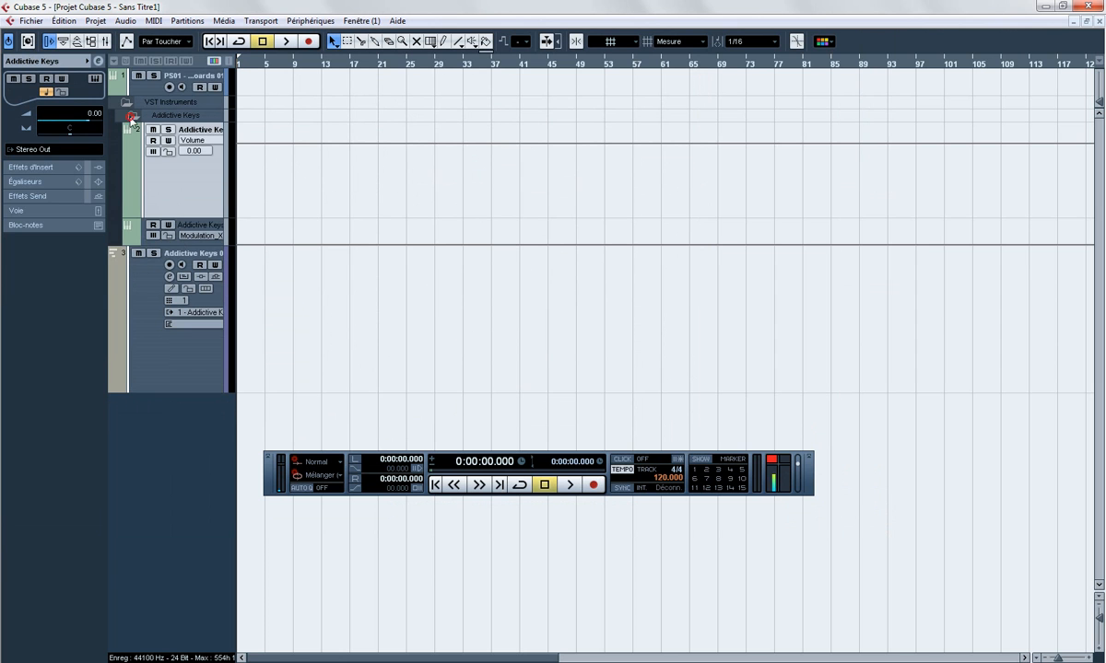
pyautogui.click(132, 117)
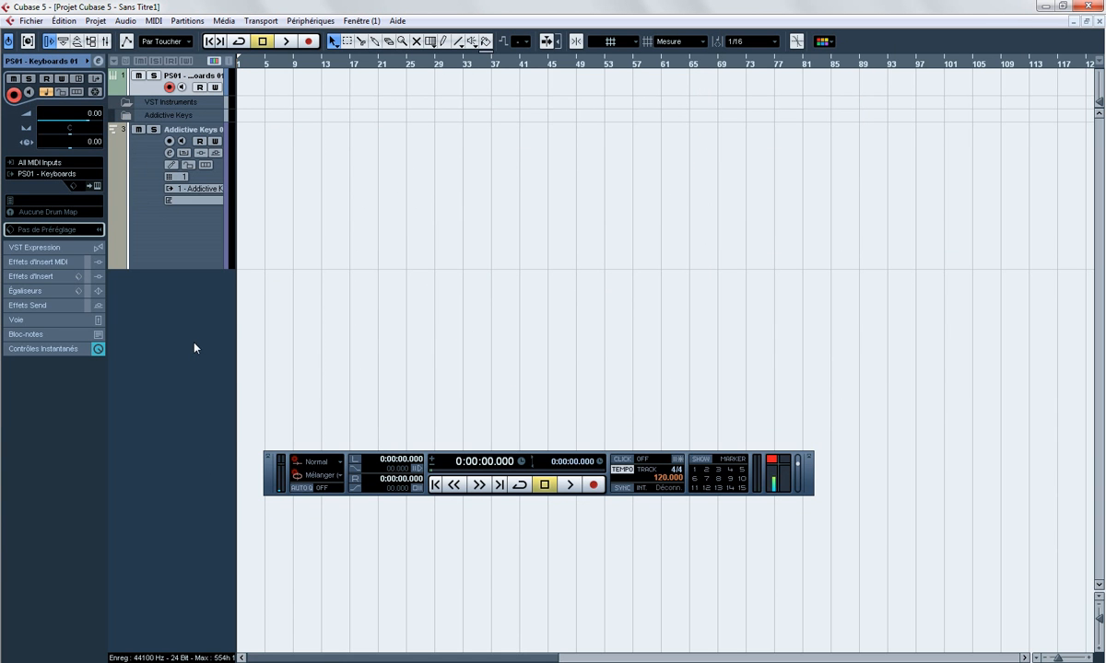
pyautogui.rightClick(163, 324)
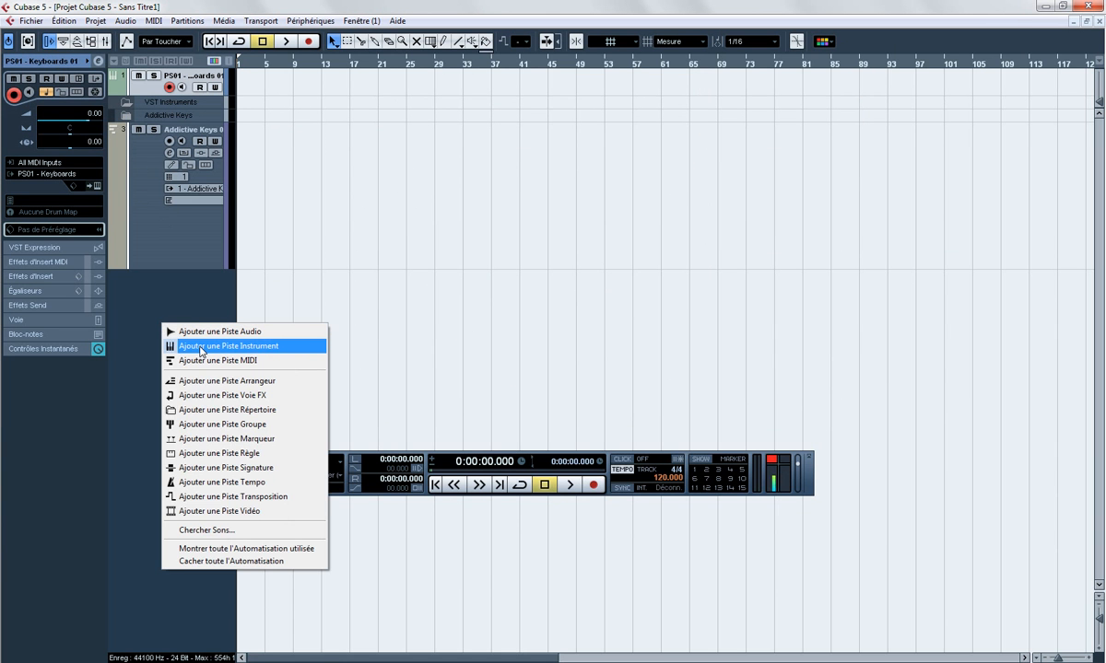
pyautogui.click(157, 296)
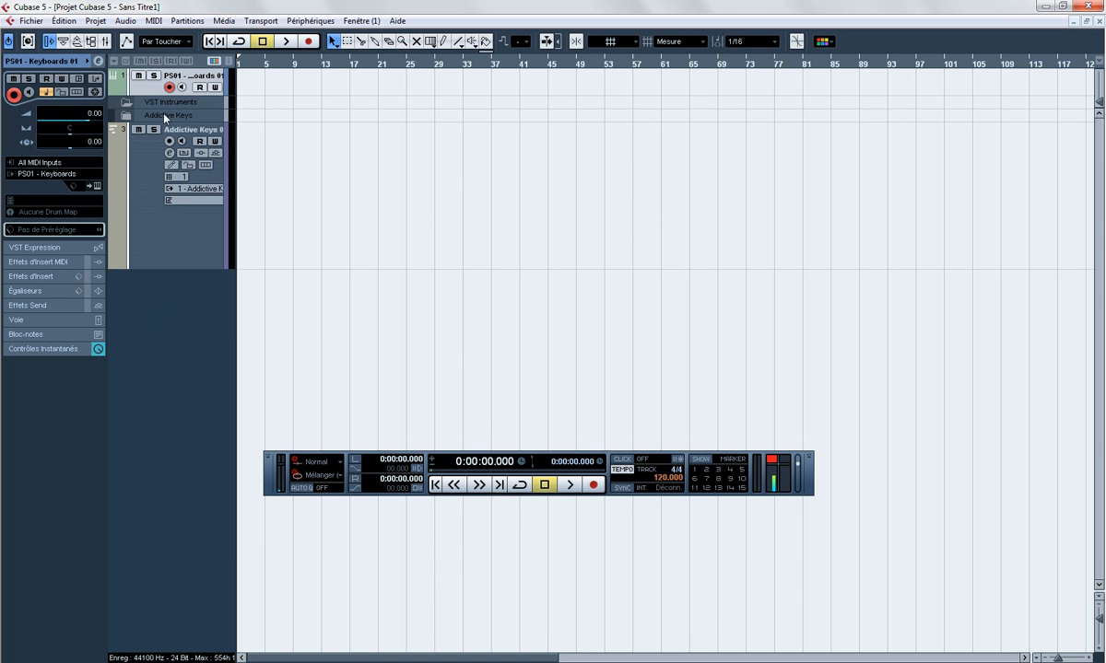
# Increase the height of the PS01 - Keyboards 01 track and open its channel settings
pyautogui.moveTo(143, 92); pyautogui.dragTo(152, 153)
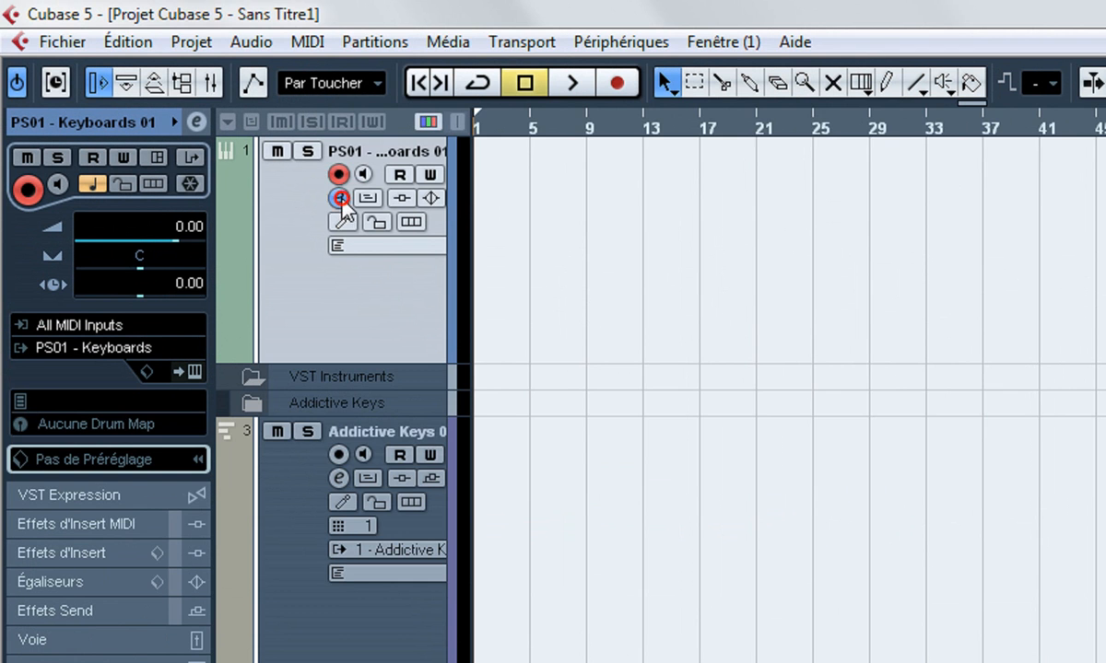
pyautogui.click(170, 100)
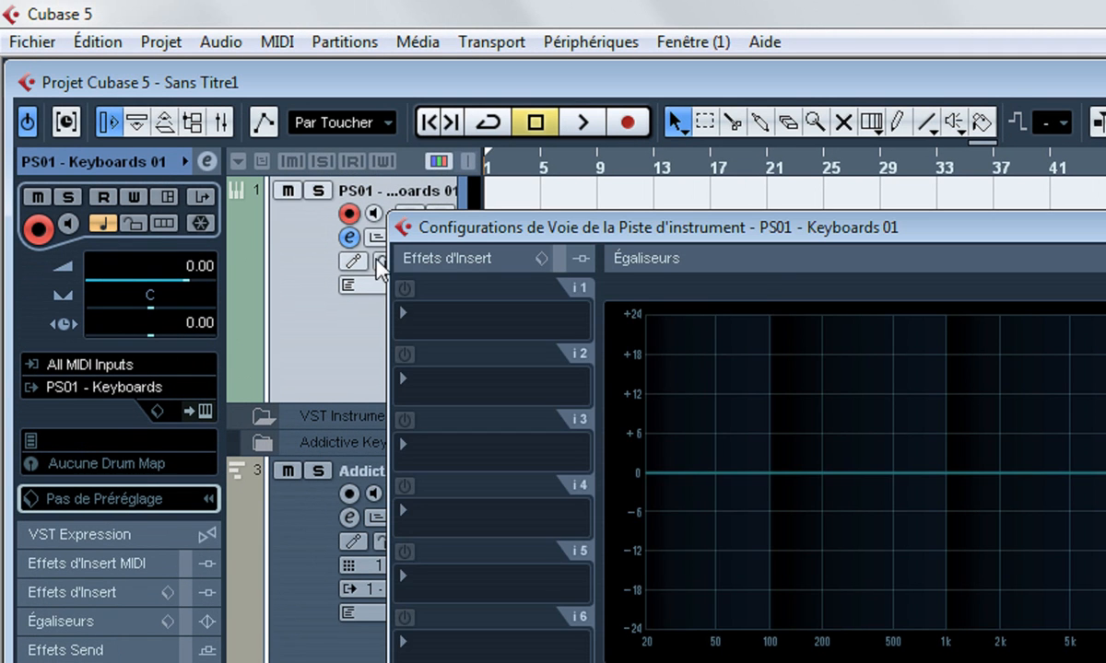
# Load the ModMachine delay into the first insert slot of PS01 - Keyboards 01 and close the plug-in window
pyautogui.click(406, 322)
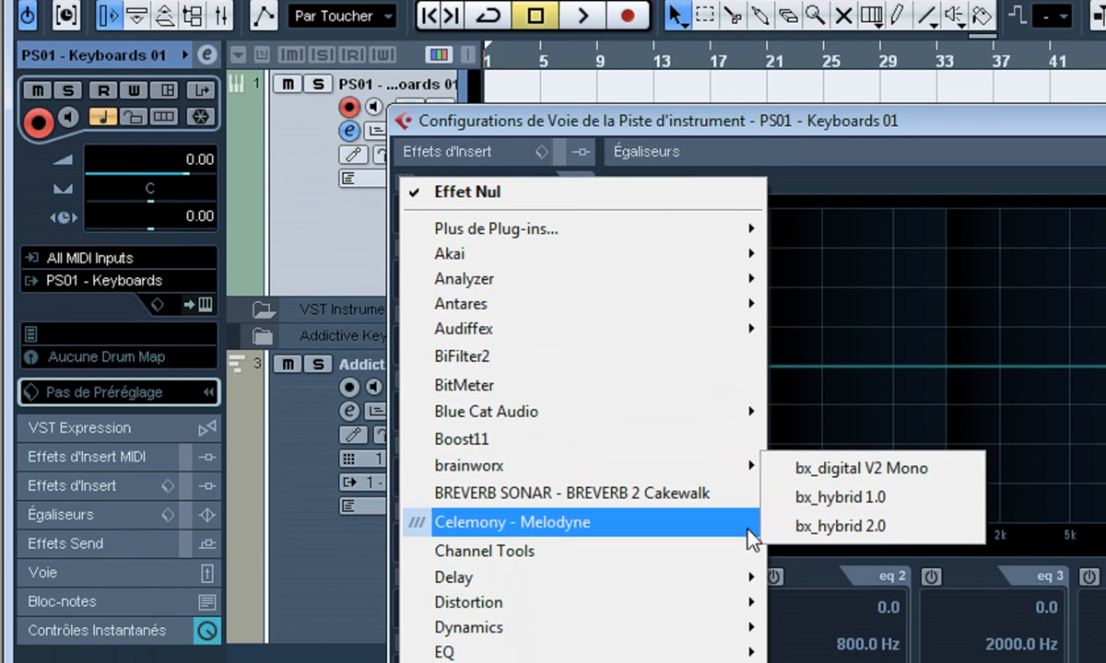
pyautogui.moveTo(678, 622)
pyautogui.click(810, 529)
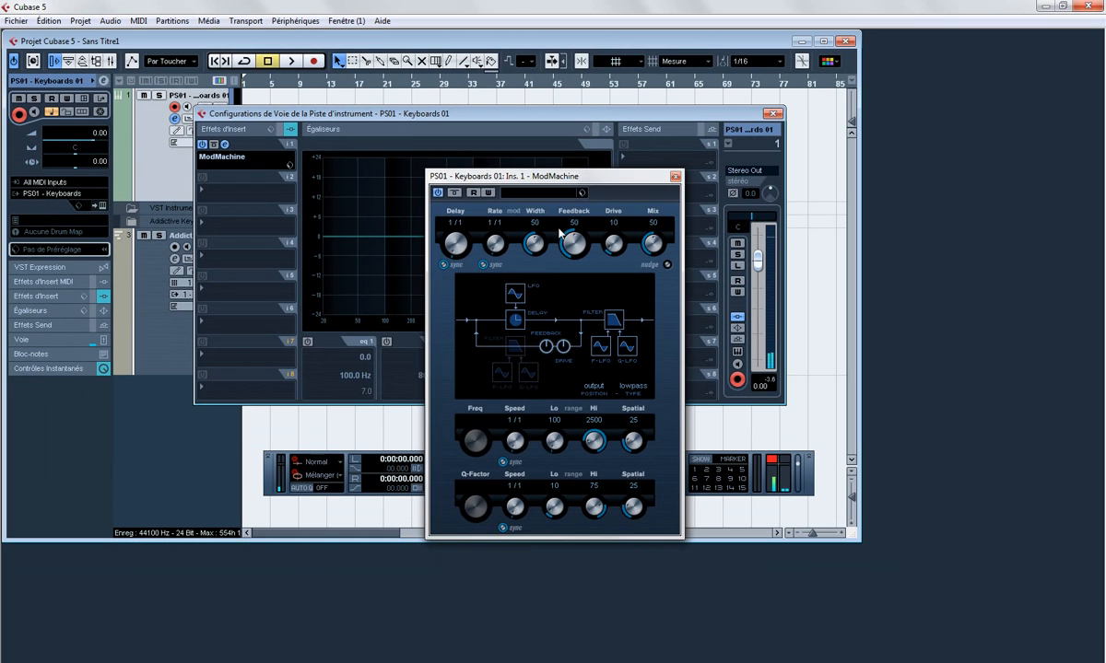
pyautogui.press('Escape')
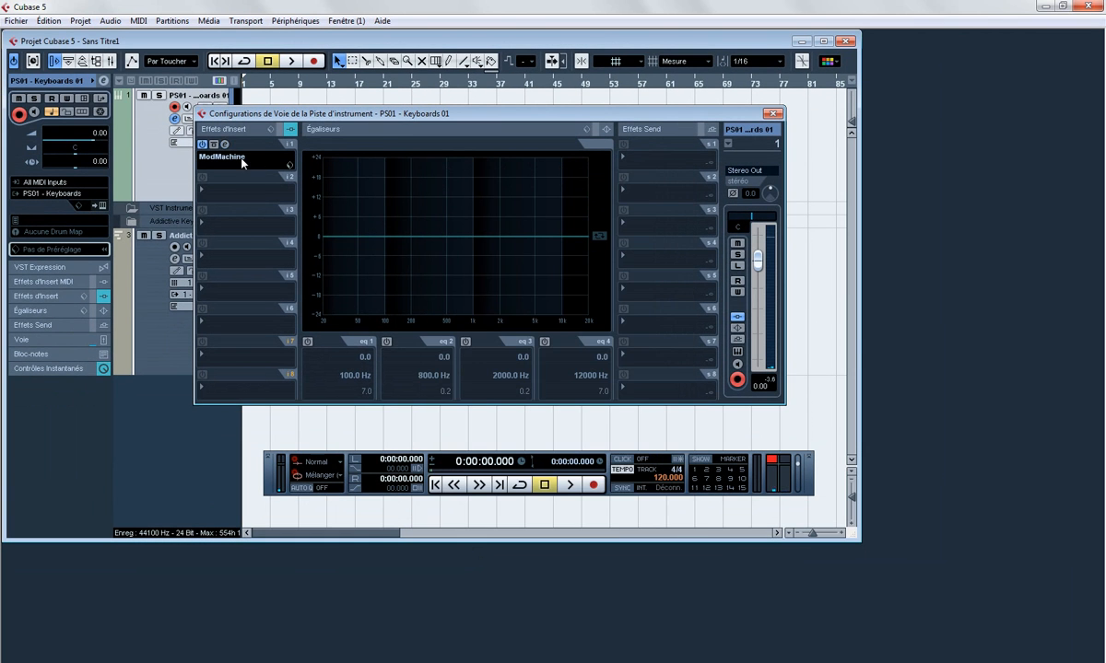
# Remove ModMachine from the first insert slot and close the channel settings
pyautogui.click(242, 163)
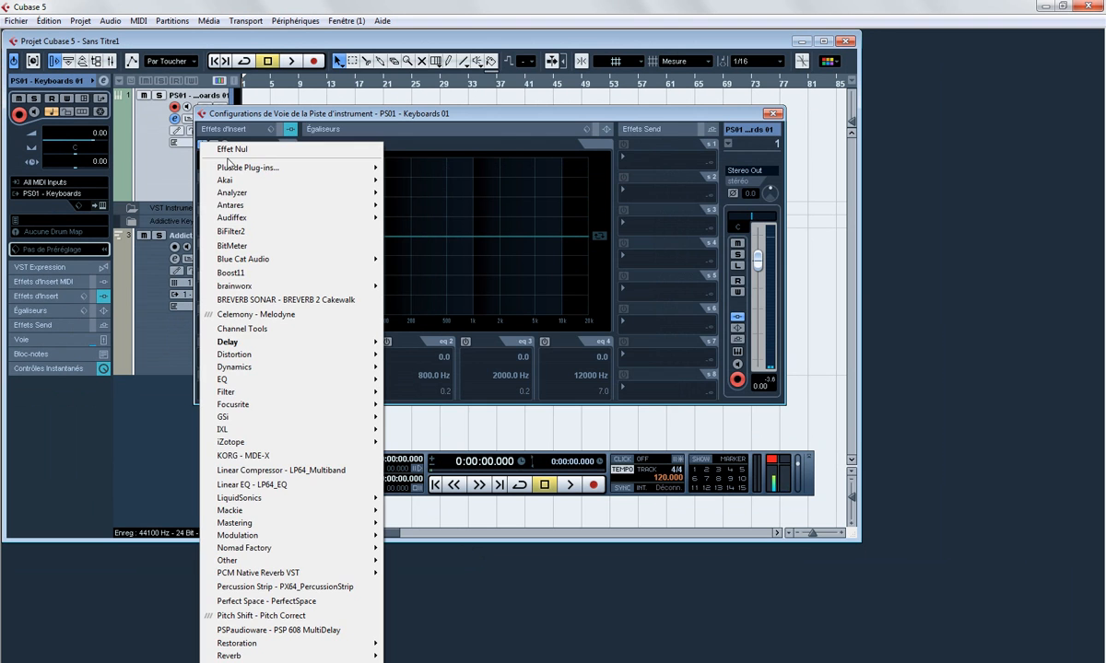
pyautogui.click(221, 152)
pyautogui.click(769, 115)
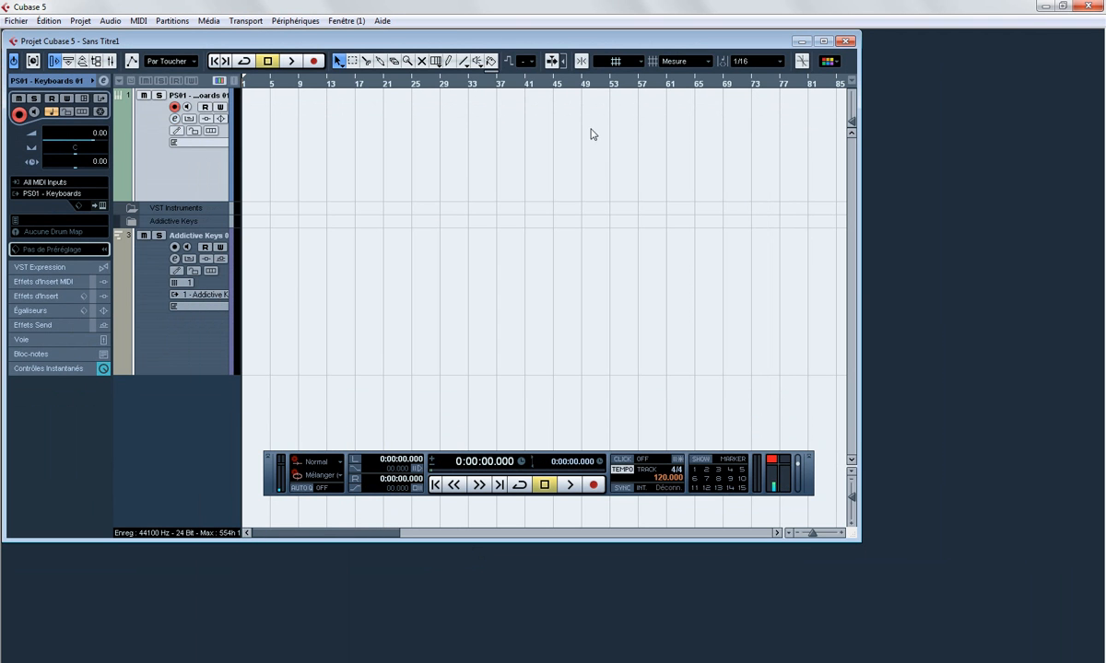
# Draw an empty part on the PS01 - Keyboards 01 track from about bar 2 to bar 36
pyautogui.click(448, 60)
pyautogui.moveTo(249, 148); pyautogui.dragTo(491, 180)
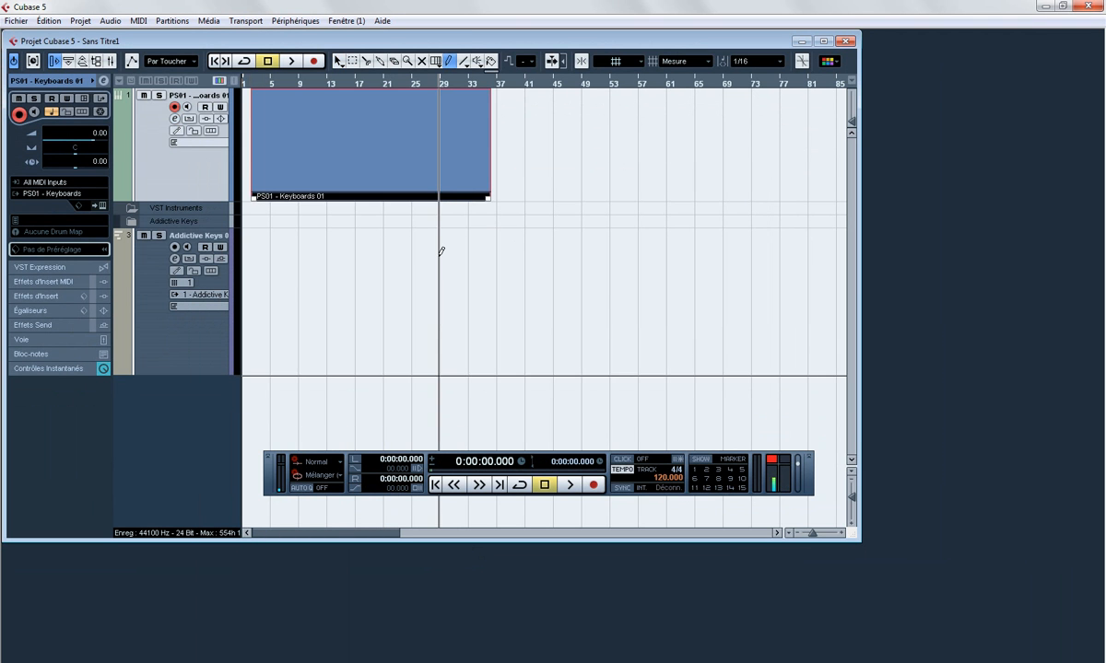
pyautogui.click(337, 61)
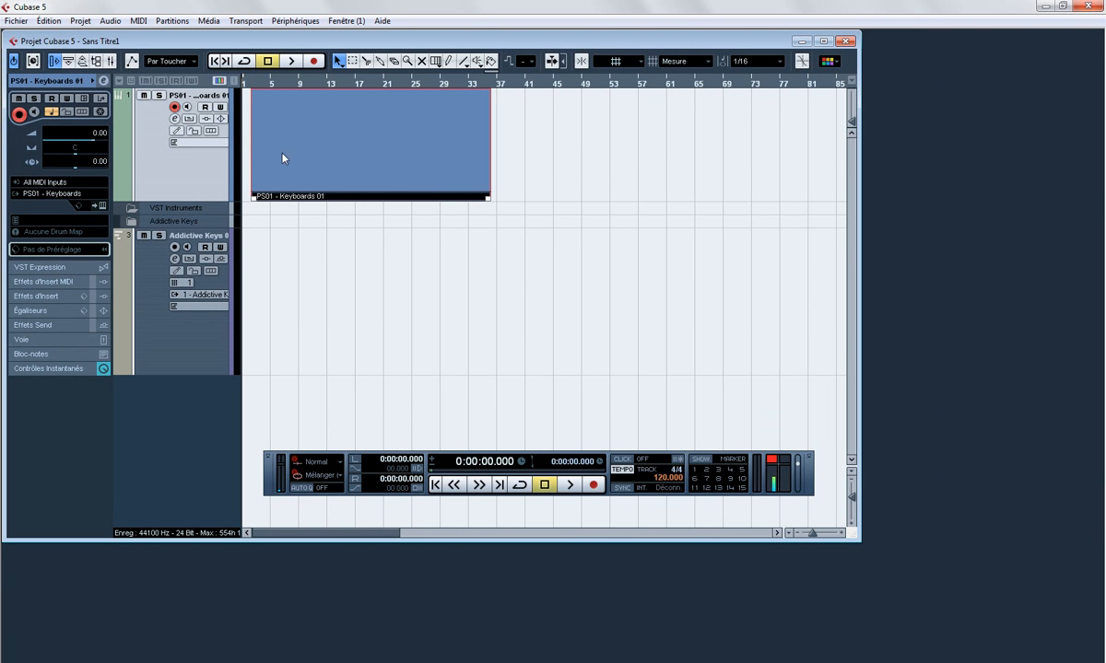
pyautogui.moveTo(562, 229); pyautogui.dragTo(302, 167)
# Open the PS01 - Keyboards 01 part in a maximized key editor and draw B4, F4, C4 and two F5 notes between bars 3 and 10
pyautogui.doubleClick(317, 167)
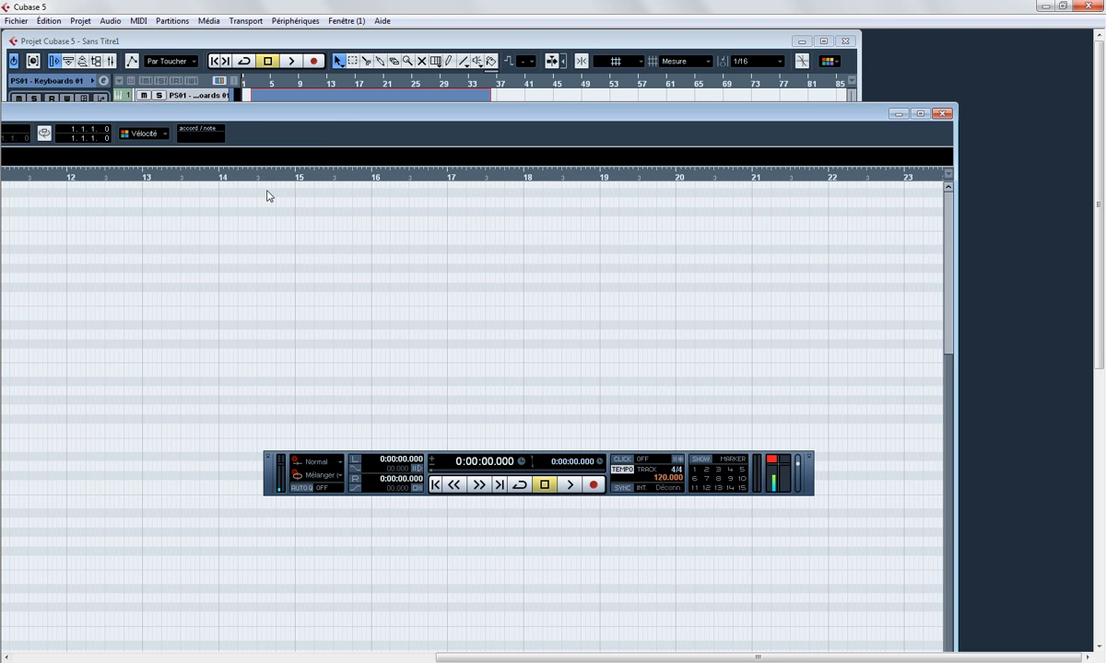
pyautogui.doubleClick(848, 111)
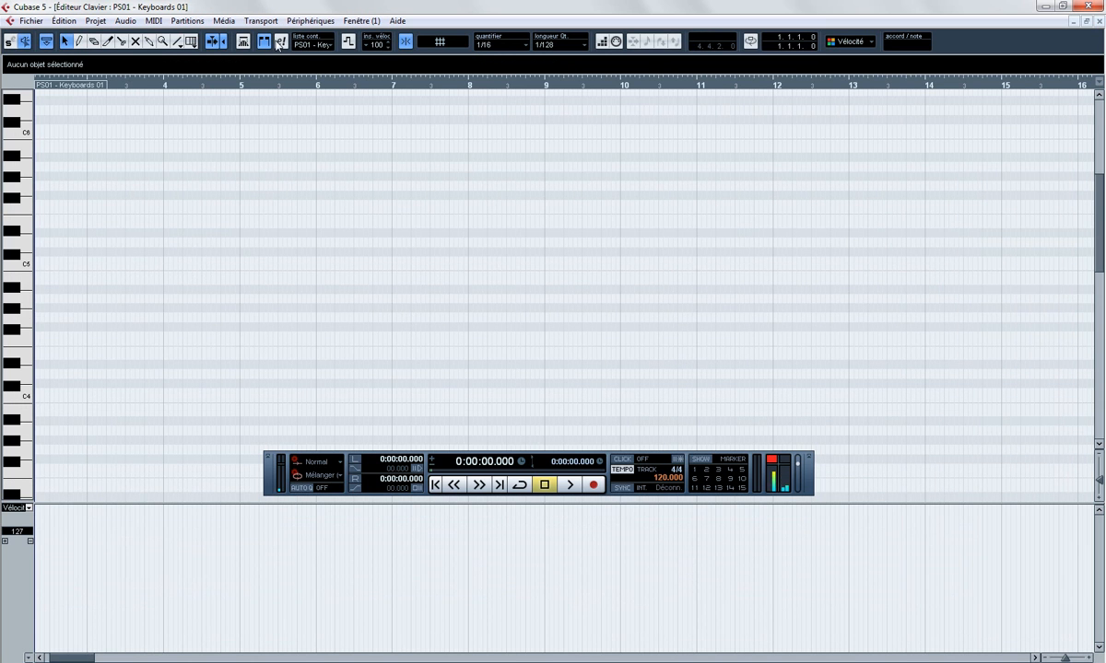
pyautogui.click(80, 42)
pyautogui.moveTo(179, 279); pyautogui.dragTo(434, 279)
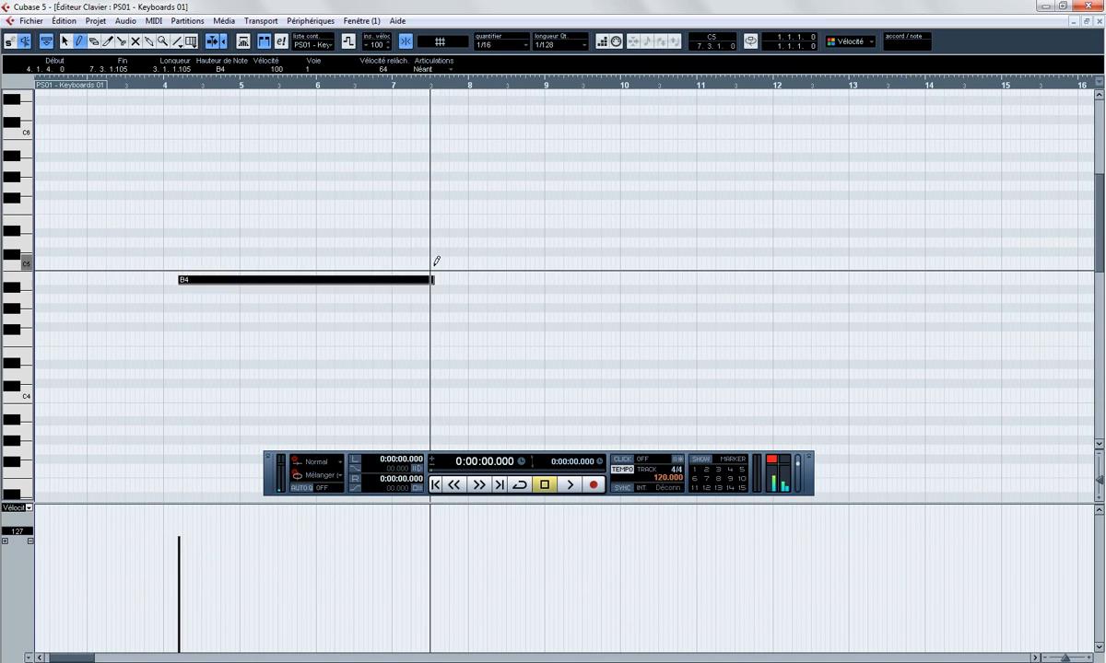
pyautogui.moveTo(341, 337); pyautogui.dragTo(572, 336)
pyautogui.moveTo(412, 393); pyautogui.dragTo(633, 393)
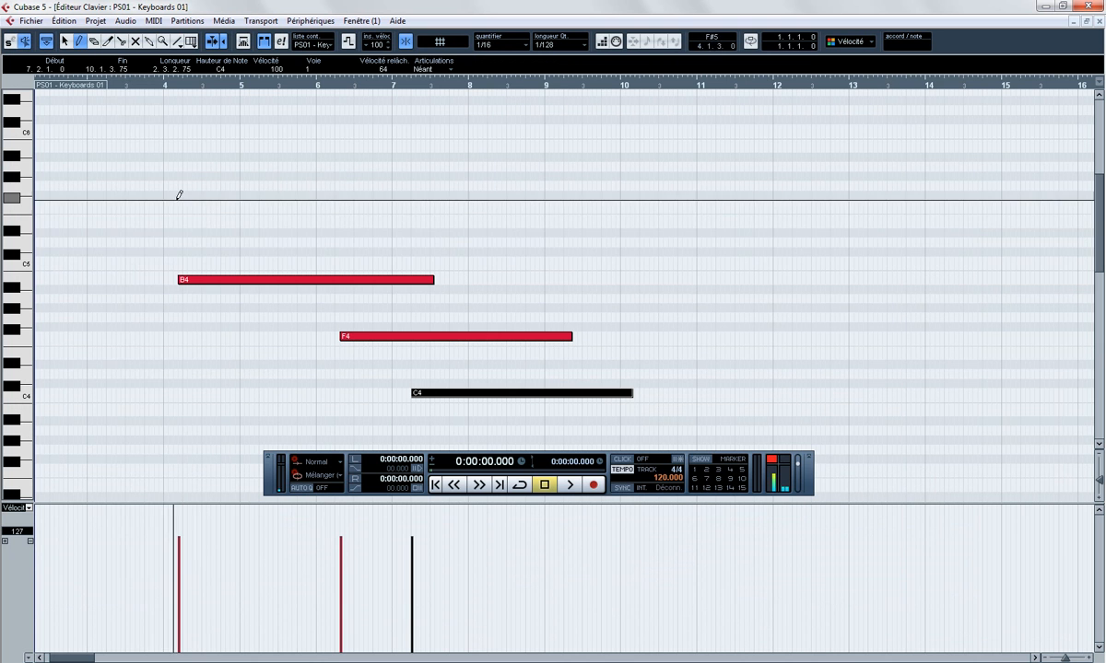
pyautogui.click(145, 203)
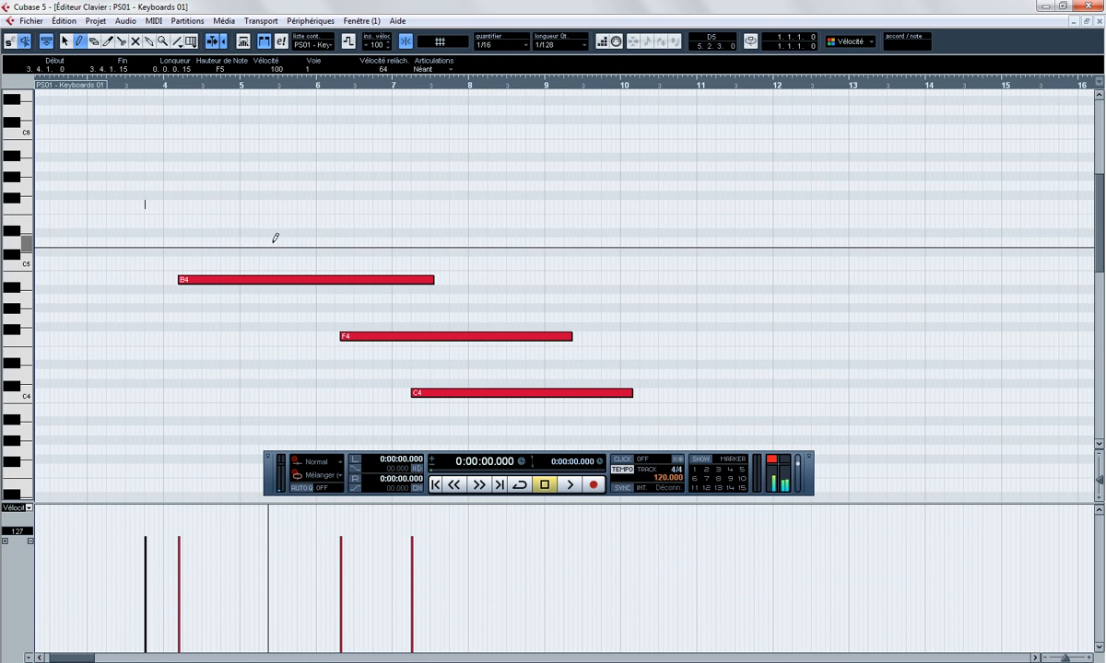
pyautogui.moveTo(218, 203); pyautogui.dragTo(279, 205)
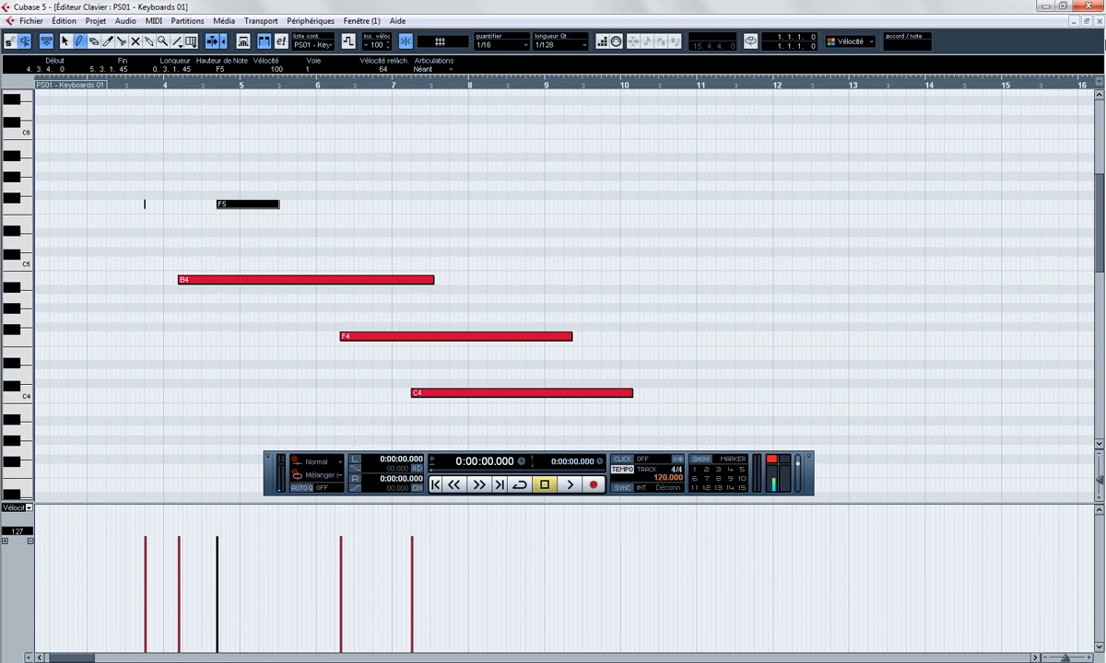
# Close the key editor and delete the part from the PS01 - Keyboards 01 track
pyautogui.click(1099, 21)
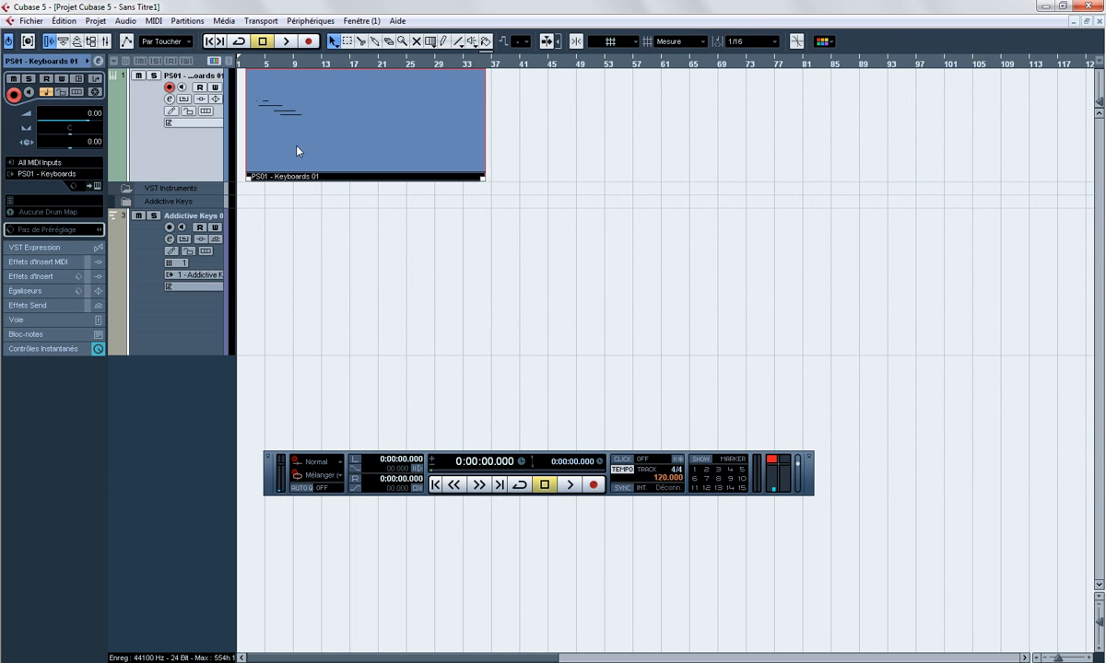
pyautogui.press('Delete')
# Select the Addictive Keys 01 MIDI track and the Addictive Keys folder, and bring up the VST Instruments rack
pyautogui.click(179, 346)
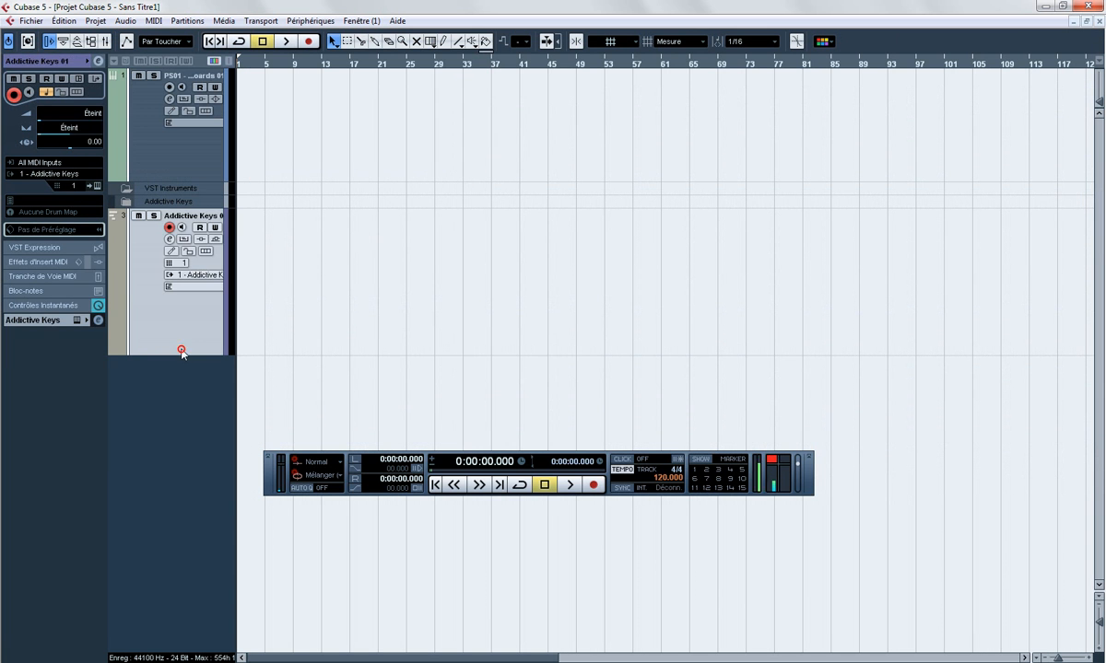
pyautogui.click(157, 204)
pyautogui.press('F11')
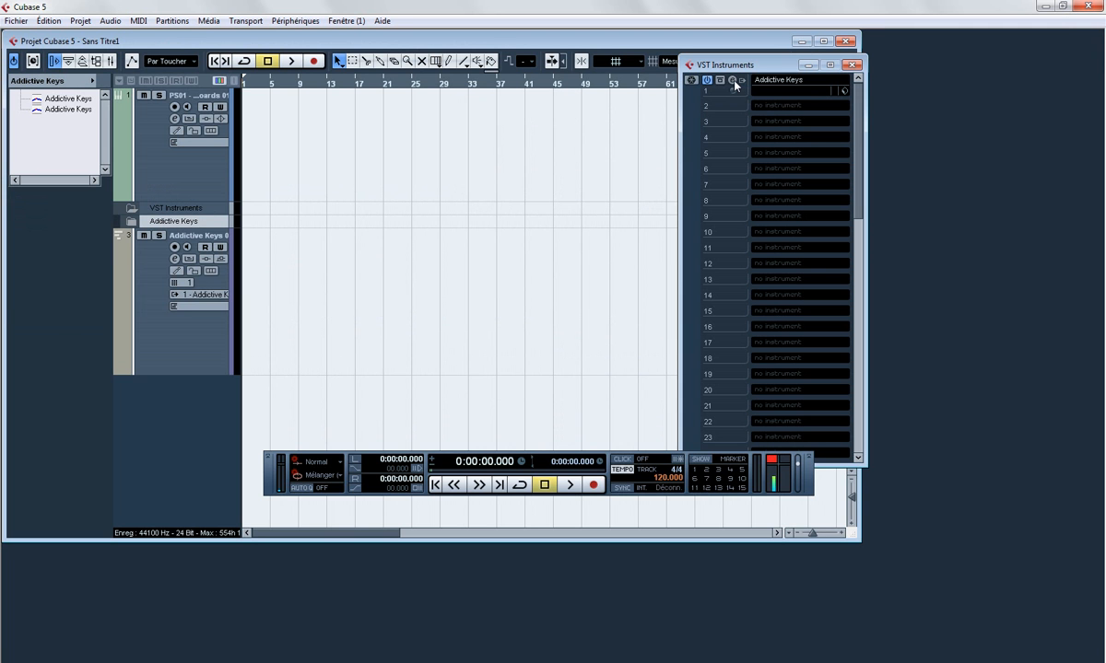
# Expand the Addictive Keys folder, select its Volume automation track and widen the track list to reveal all track controls
pyautogui.click(130, 221)
pyautogui.click(130, 221)
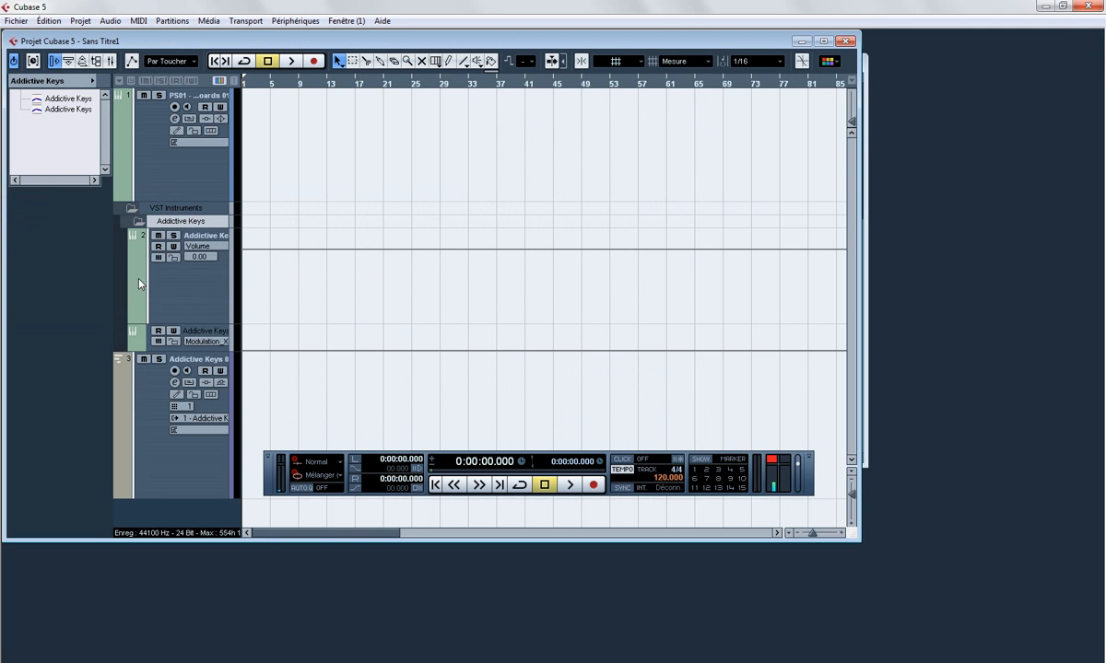
pyautogui.click(190, 279)
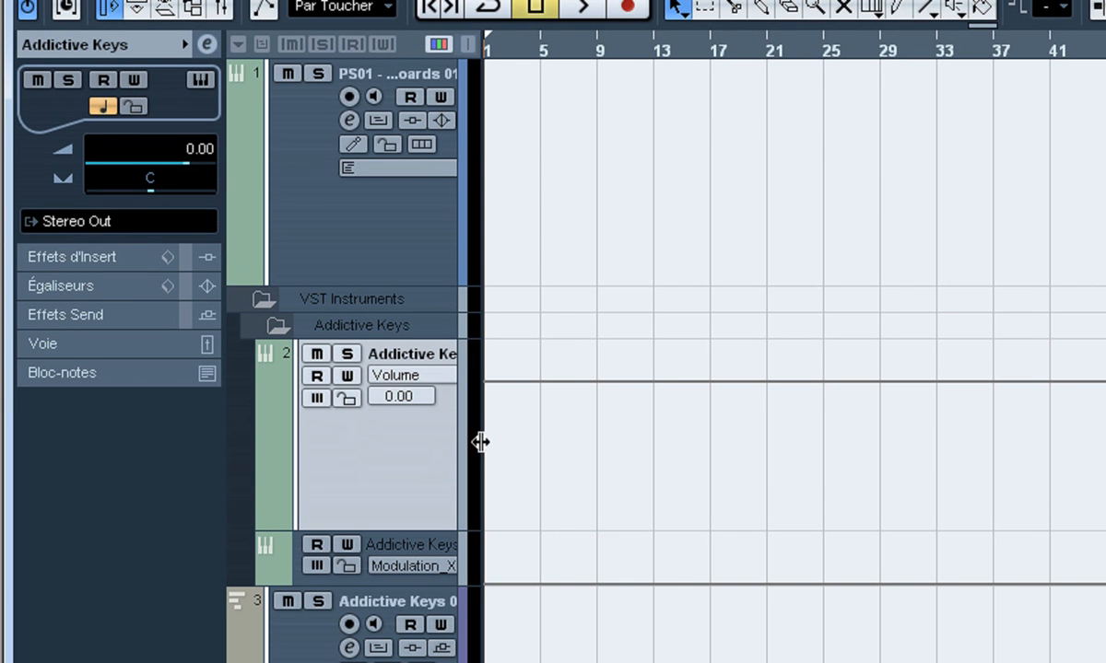
pyautogui.moveTo(480, 442); pyautogui.dragTo(769, 481)
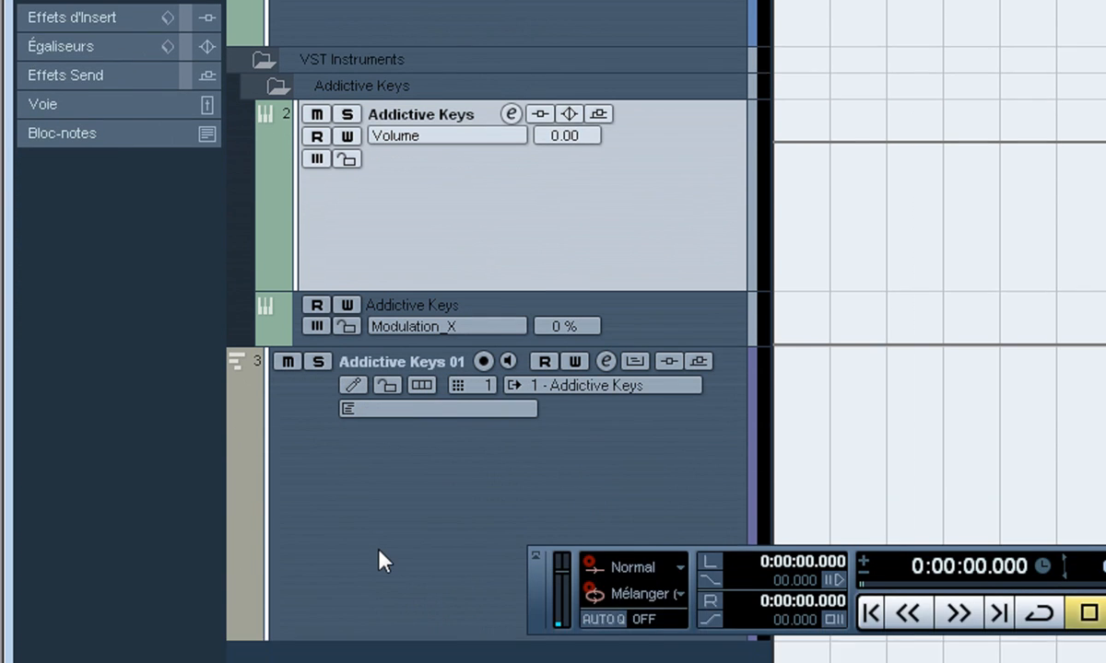
# Draw an empty part on the Addictive Keys 01 MIDI track from about bar 3 to bar 37
pyautogui.click(379, 662)
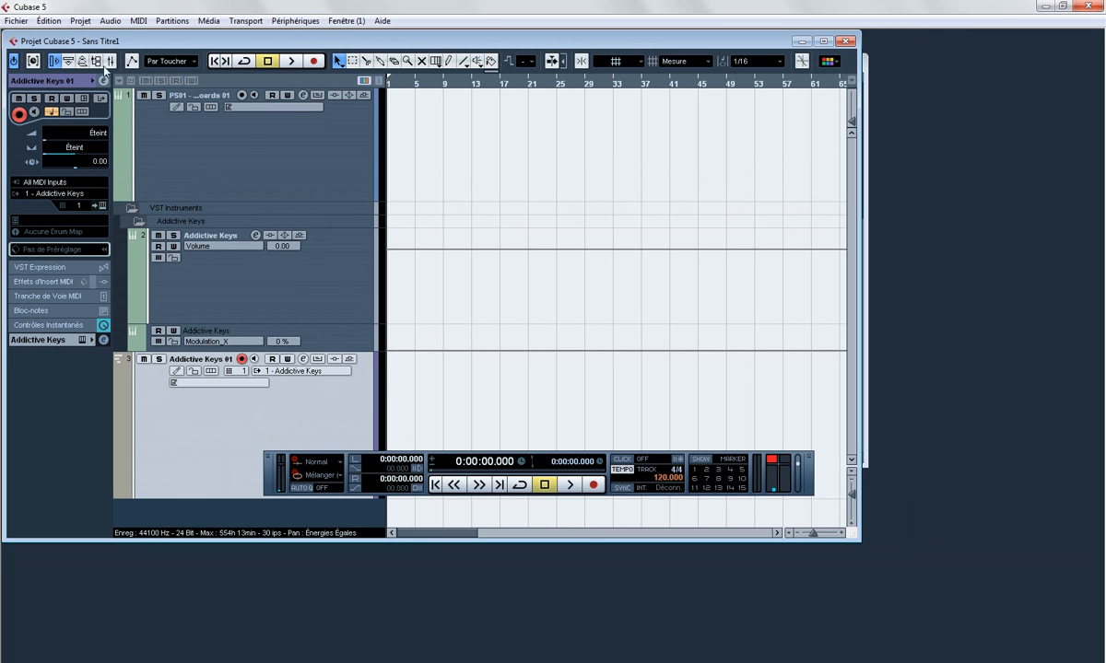
pyautogui.click(449, 61)
pyautogui.moveTo(408, 385); pyautogui.dragTo(598, 410)
pyautogui.click(338, 61)
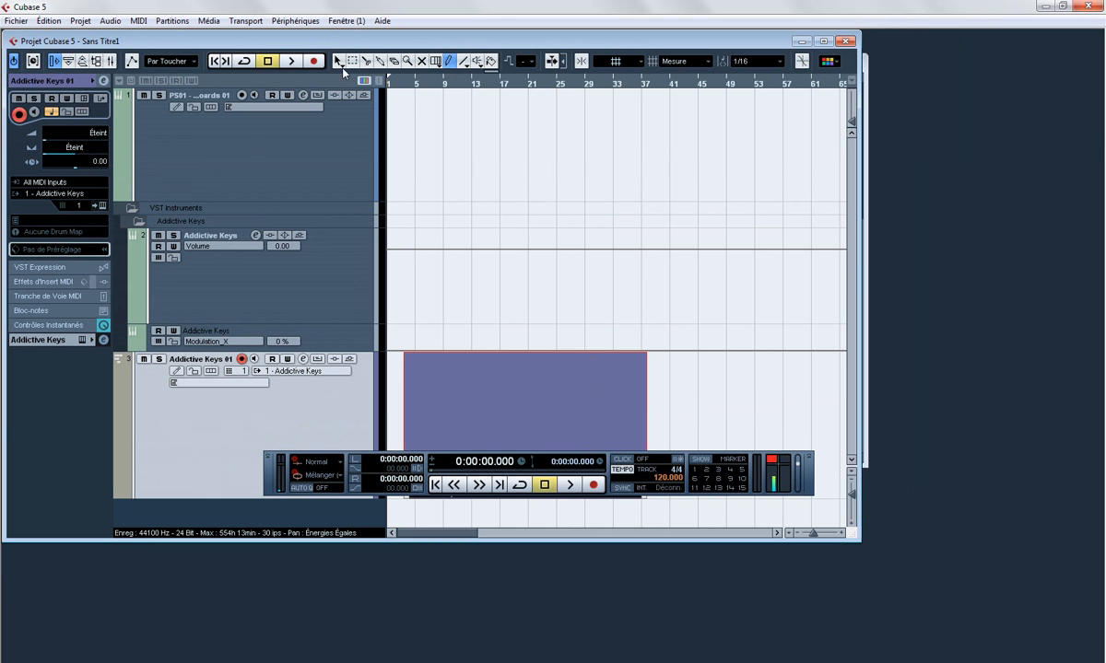
# Open the Addictive Keys 01 part in a maximized key editor and draw an F4 note about one bar long in bar 4
pyautogui.doubleClick(437, 364)
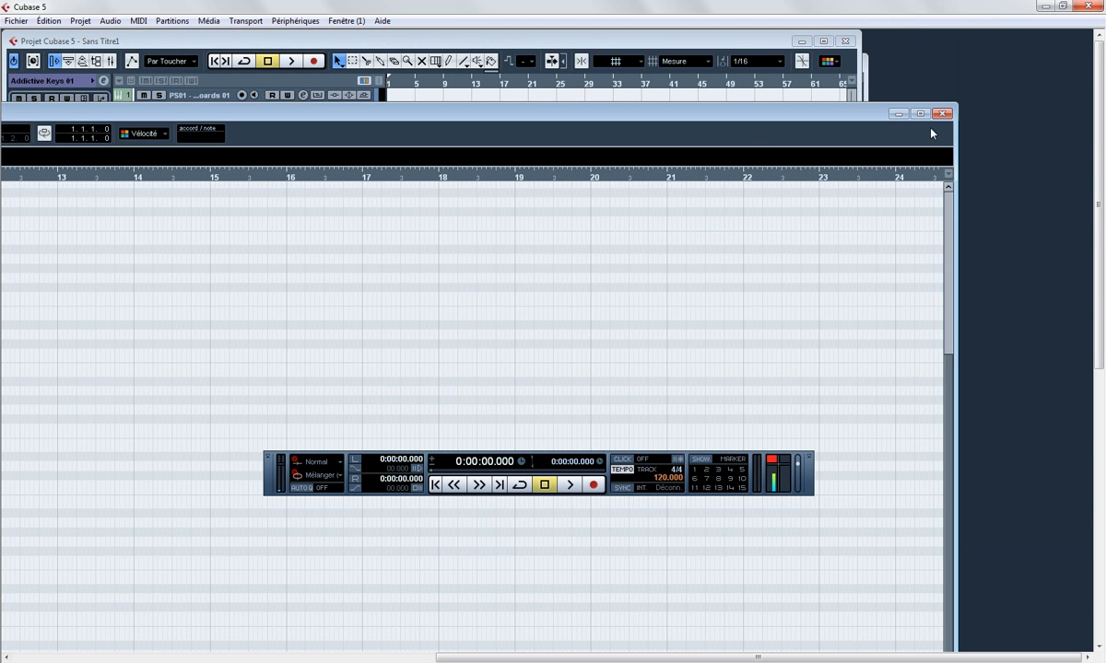
pyautogui.doubleClick(872, 119)
pyautogui.moveTo(99, 337); pyautogui.dragTo(175, 336)
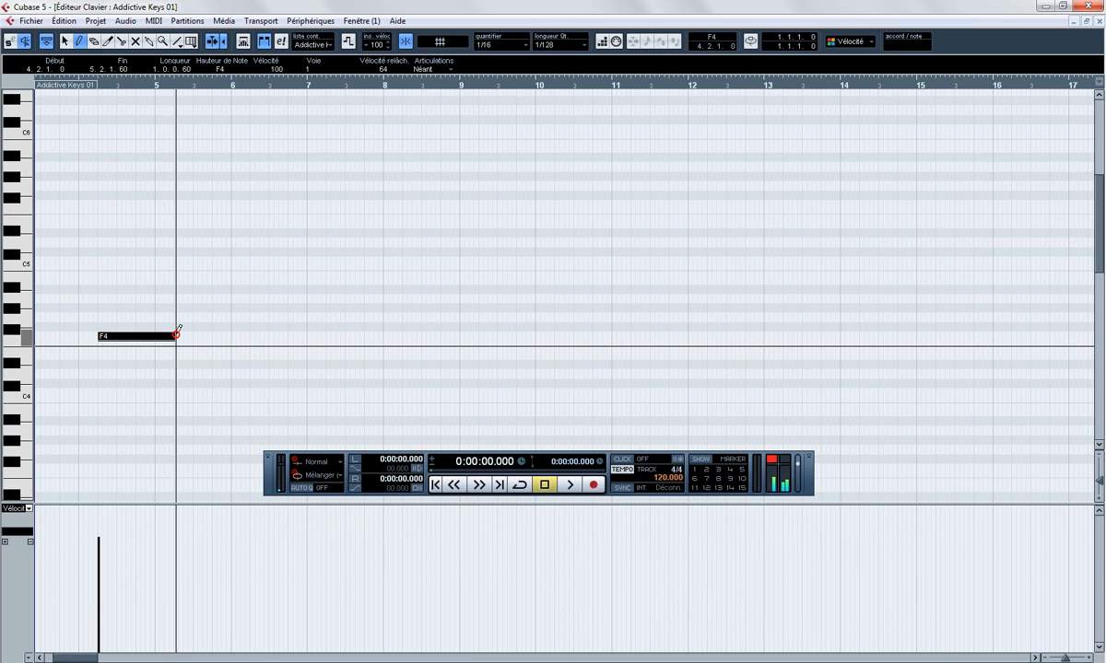
# Add three very short notes in bars 6 and 8, a B4 about two bars long, an F#4 about one bar long and a short D4
pyautogui.click(237, 288)
pyautogui.click(260, 373)
pyautogui.click(408, 317)
pyautogui.moveTo(436, 279); pyautogui.dragTo(577, 280)
pyautogui.moveTo(497, 326); pyautogui.dragTo(568, 326)
pyautogui.moveTo(407, 374); pyautogui.dragTo(427, 374)
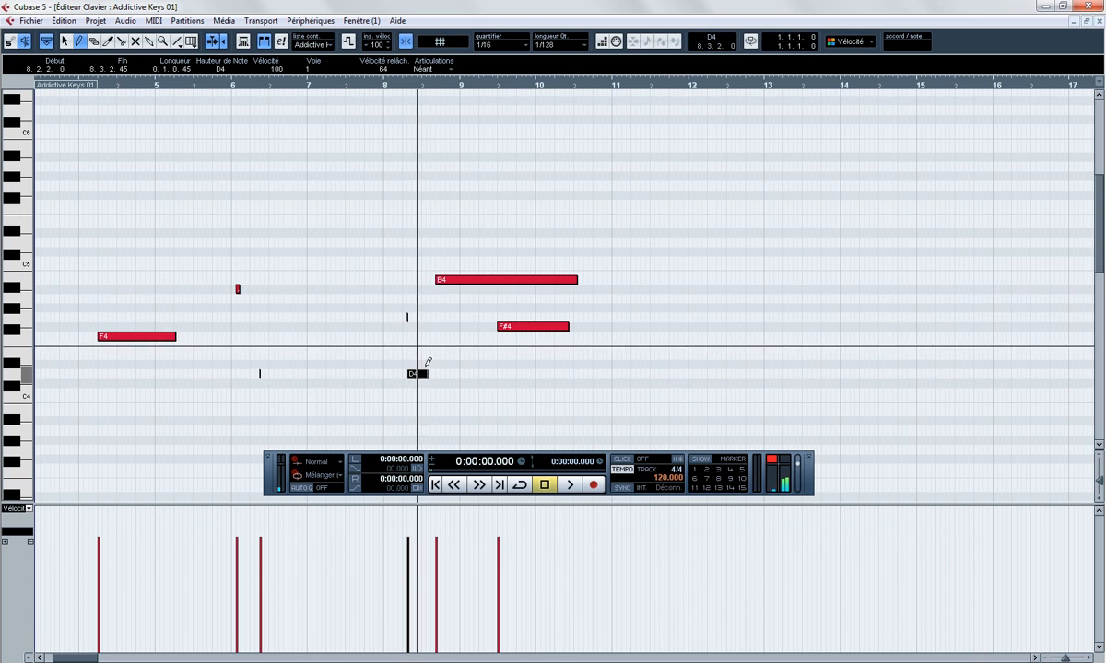
# Draw six very short notes above C5 between bars 5 and 7, and close the key editor
pyautogui.click(351, 232)
pyautogui.click(357, 195)
pyautogui.click(279, 175)
pyautogui.click(218, 175)
pyautogui.click(198, 195)
pyautogui.click(245, 215)
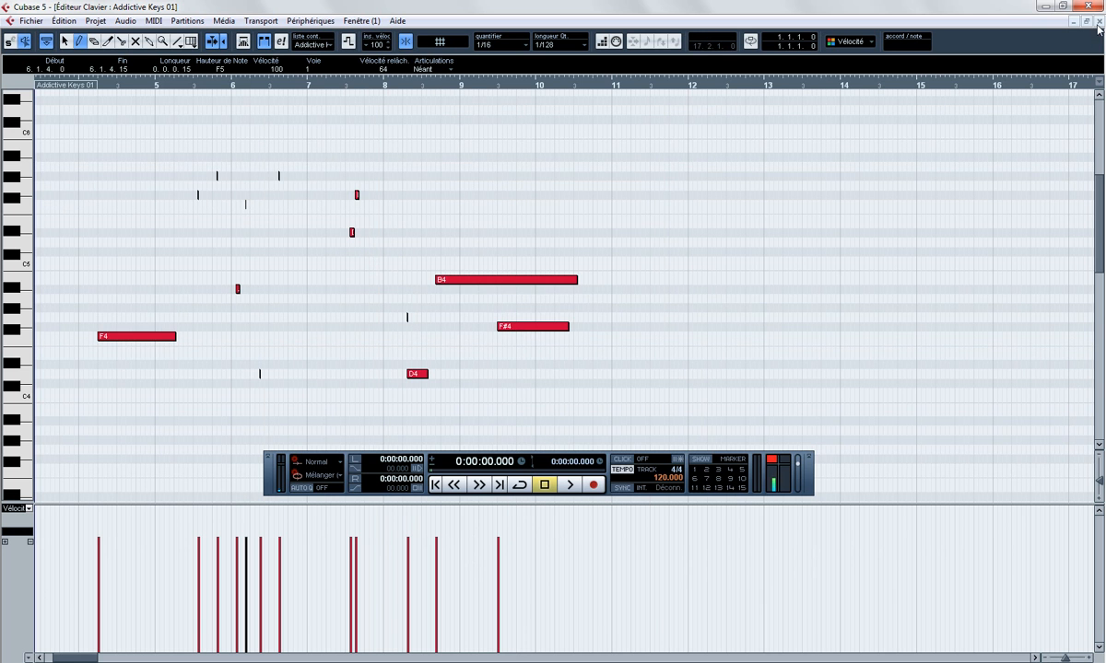
pyautogui.press('Escape')
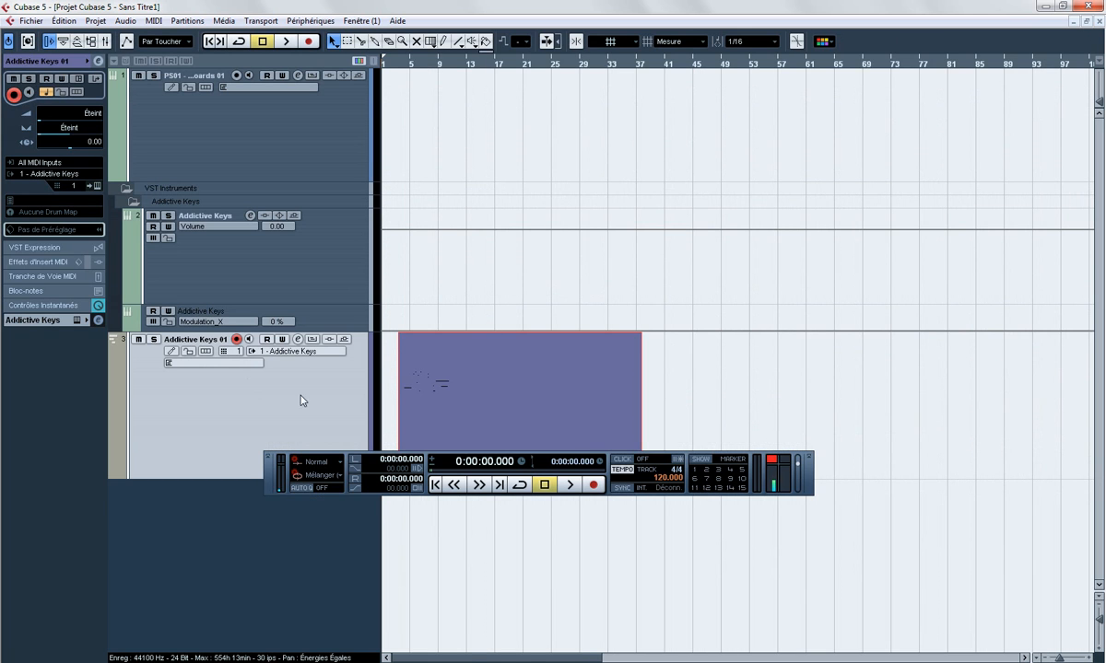
# With the Addictive Keys instrument channel selected, move the transport panel below the tracks and bring up the VST Instruments rack
pyautogui.click(277, 281)
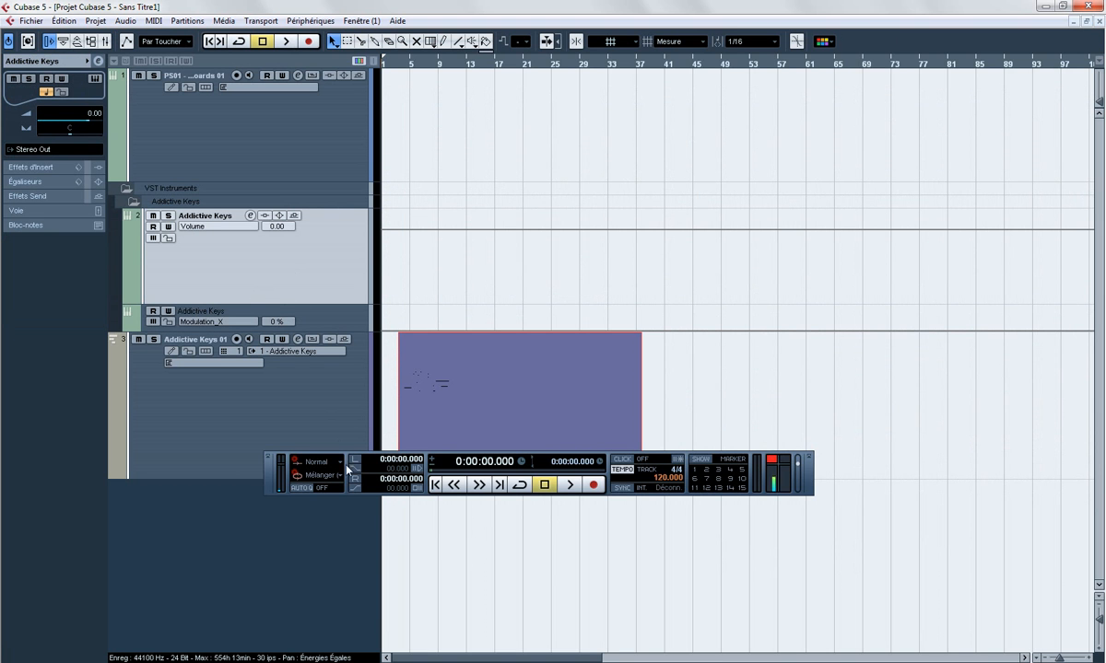
pyautogui.moveTo(276, 486); pyautogui.dragTo(266, 562)
pyautogui.moveTo(717, 493); pyautogui.dragTo(232, 386)
pyautogui.press('F11')
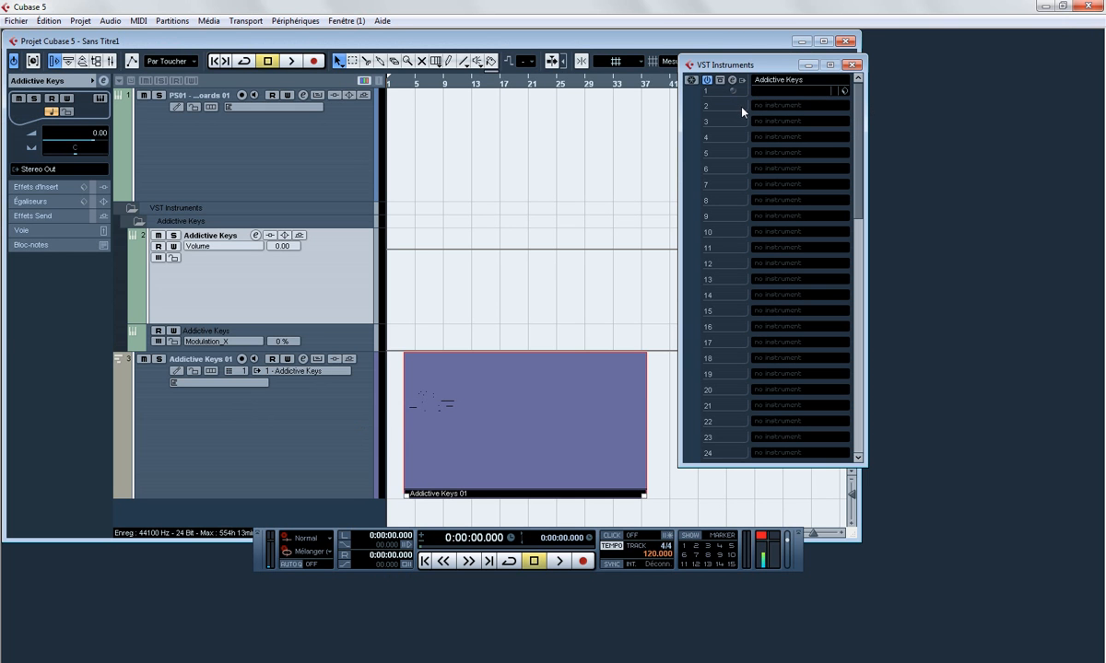
# Select the Addictive Keys 01 MIDI track and examine which track types can be added, without adding one
pyautogui.rightClick(290, 429)
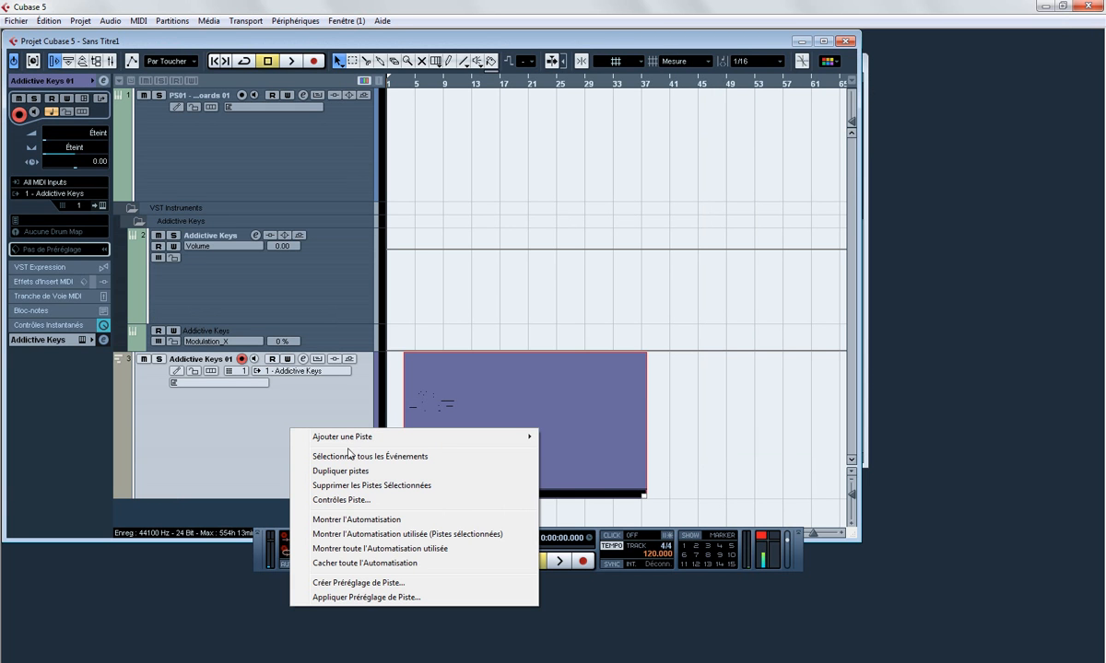
pyautogui.moveTo(355, 443)
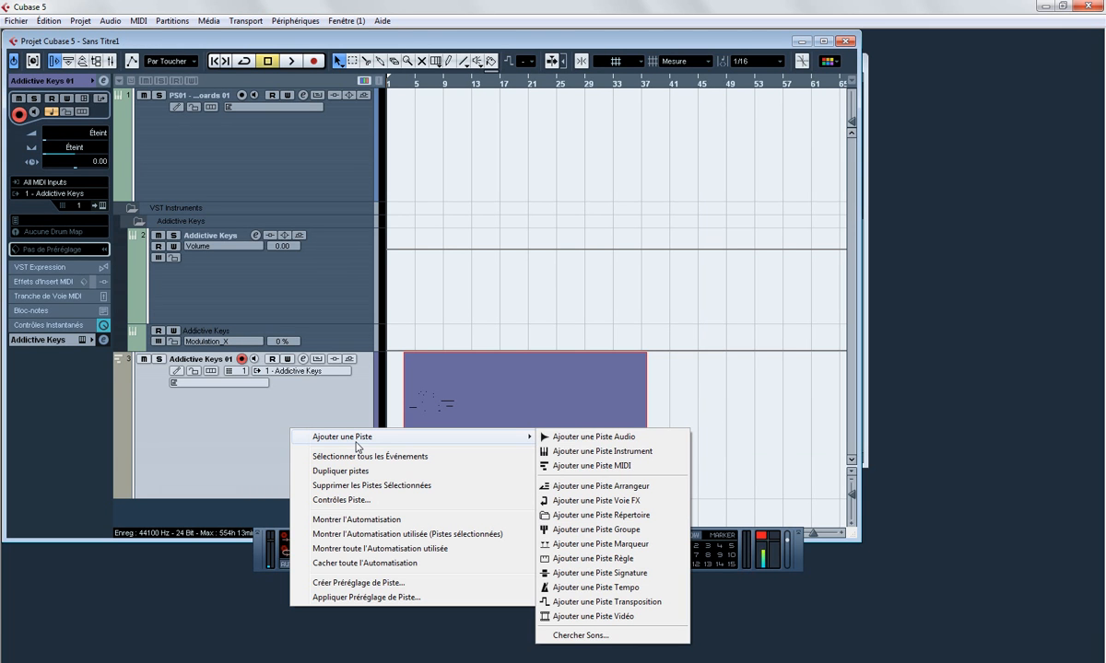
pyautogui.click(247, 442)
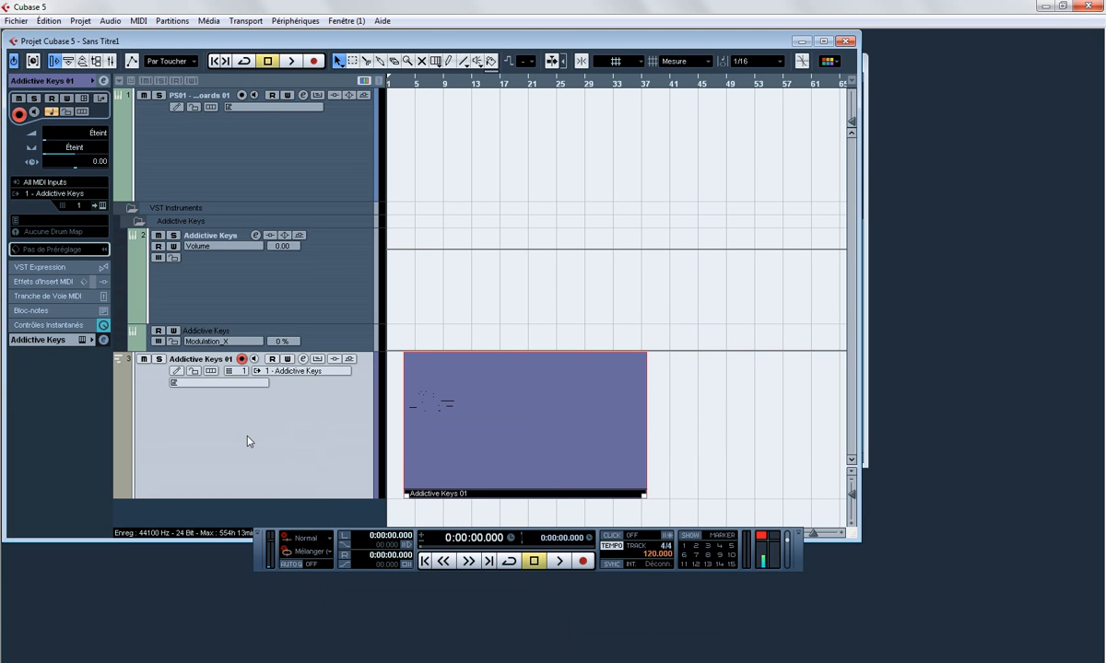